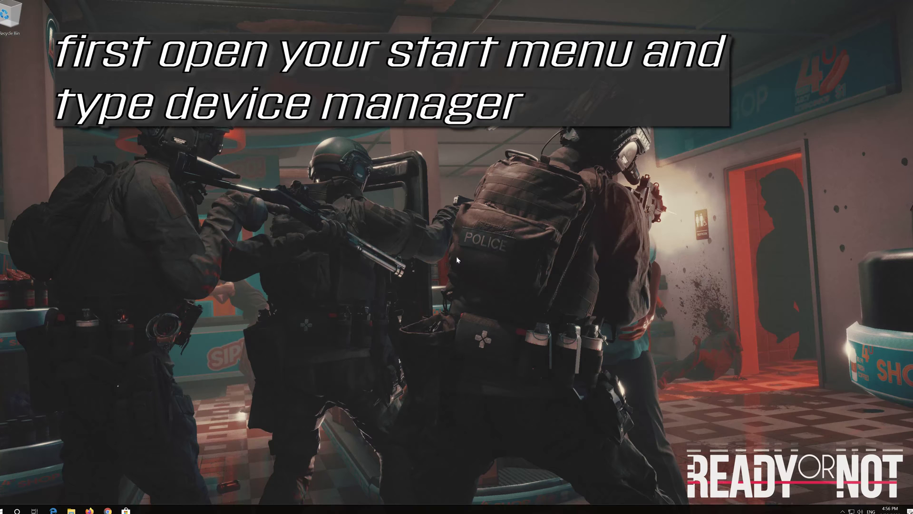
# Open Device Manager and move its window to the middle of the desktop
pyautogui.press('super')
pyautogui.write('device manager')
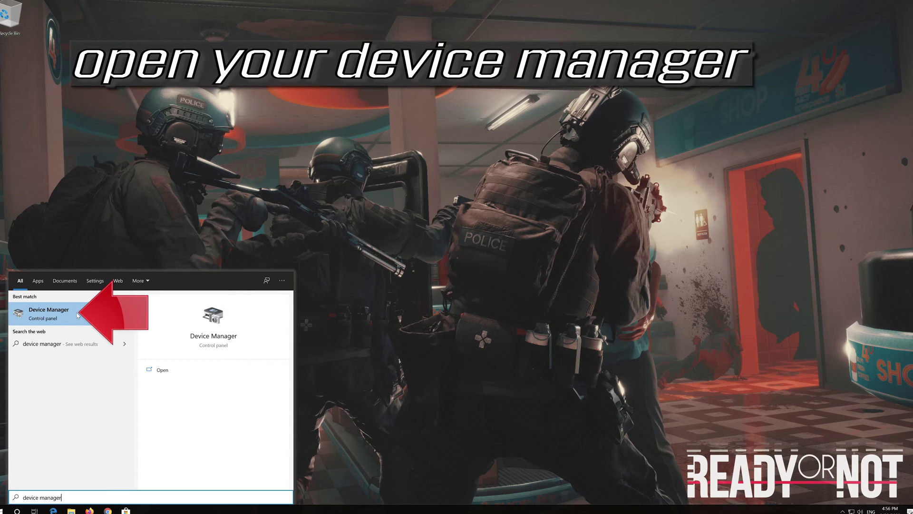
pyautogui.click(77, 314)
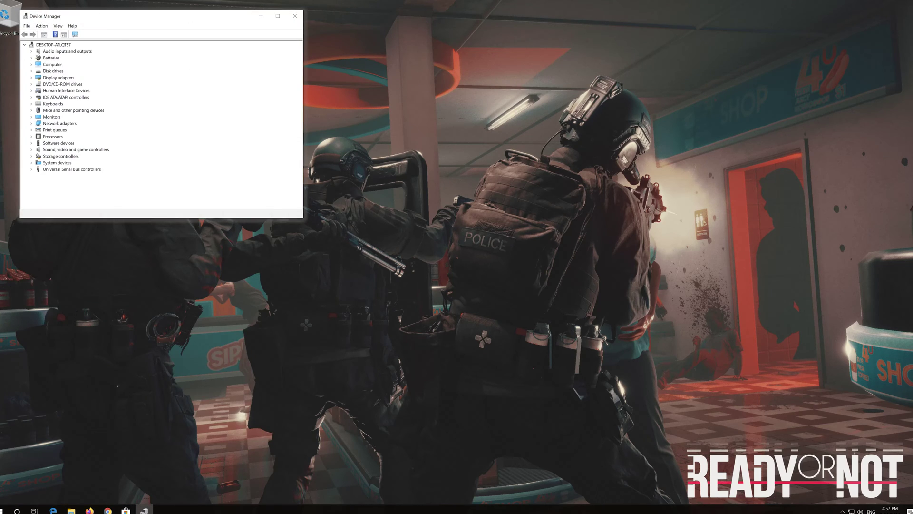
pyautogui.moveTo(162, 12); pyautogui.dragTo(439, 120)
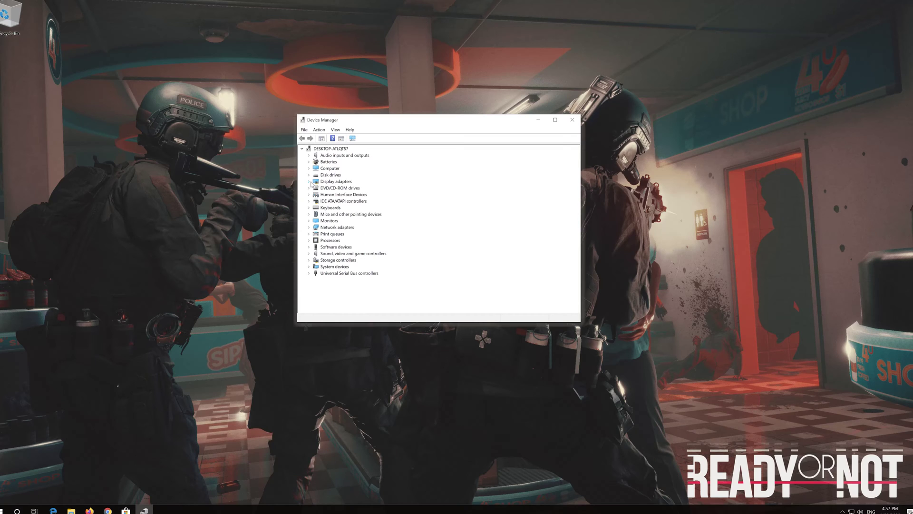
# Expand the display adapters and open the properties of the VirtualBox Graphics Adapter for Windows 8+
pyautogui.click(310, 181)
pyautogui.click(325, 189)
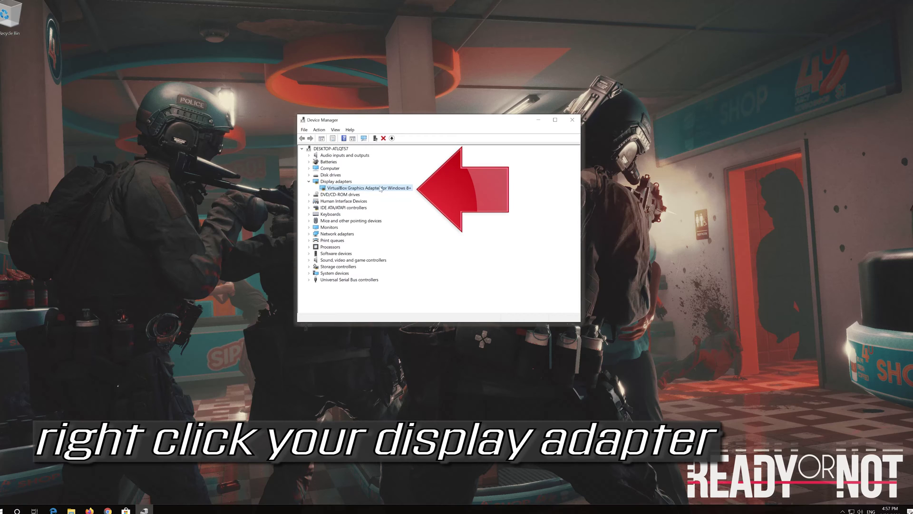
pyautogui.rightClick(391, 189)
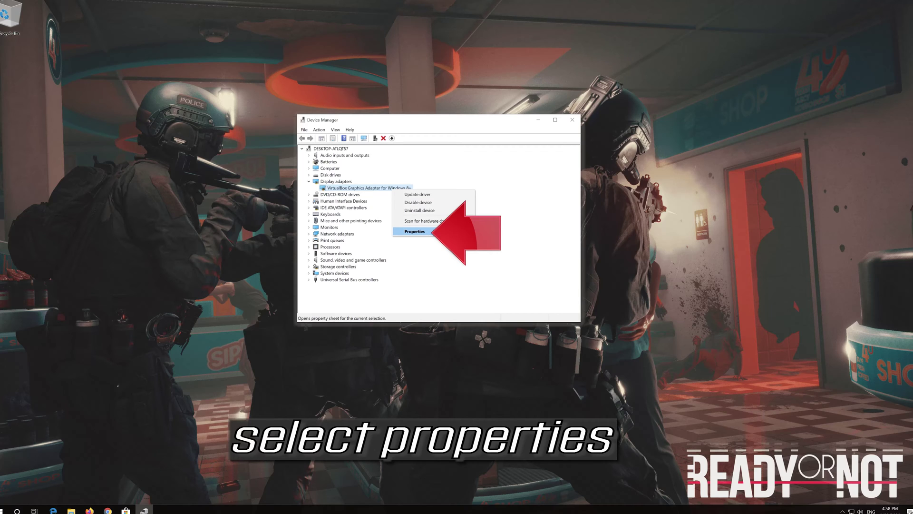
pyautogui.click(432, 231)
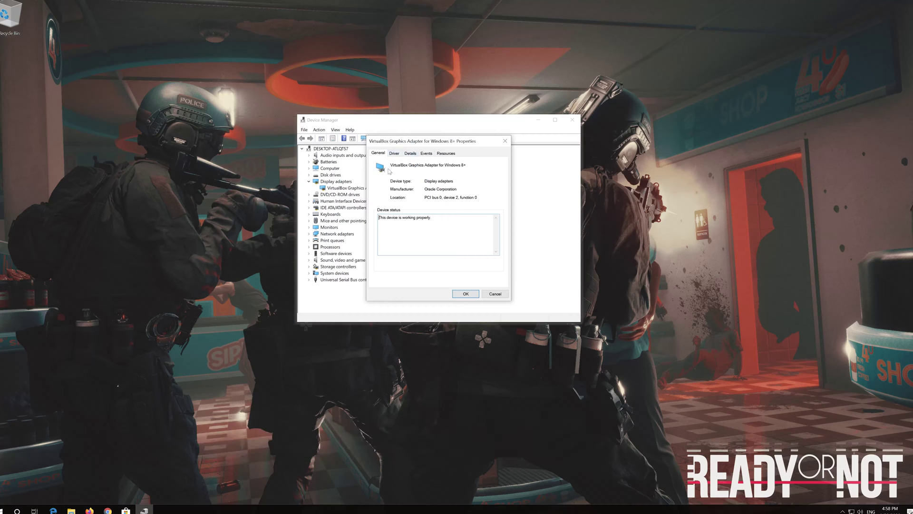
# Search automatically for an updated driver for the graphics adapter, and check for updates in Windows Update
pyautogui.click(394, 153)
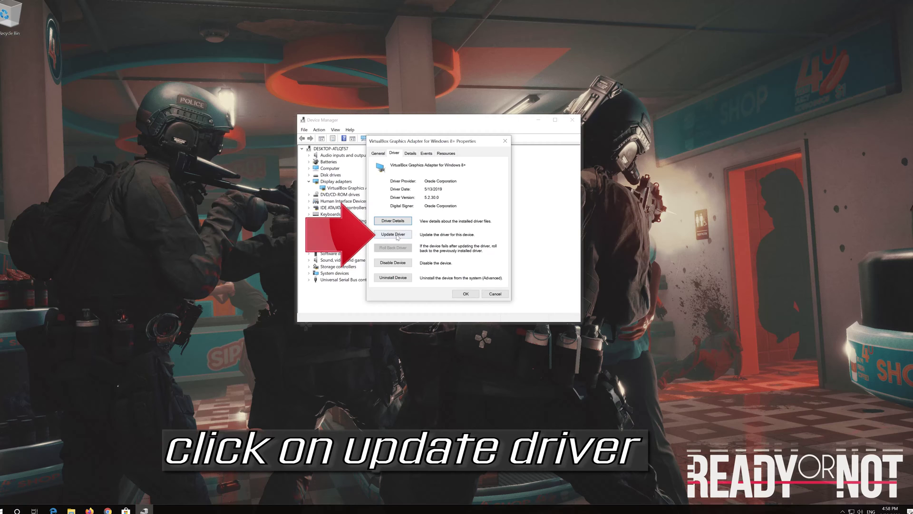
pyautogui.click(396, 235)
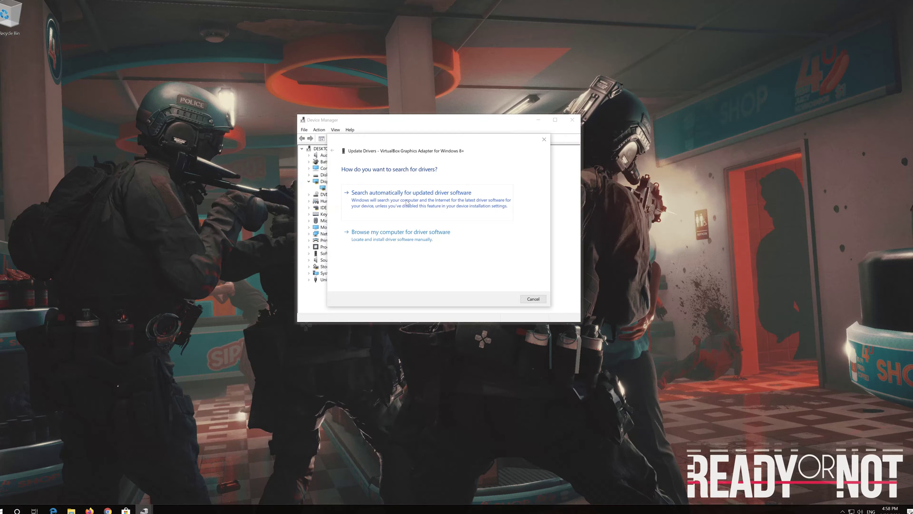
pyautogui.click(415, 208)
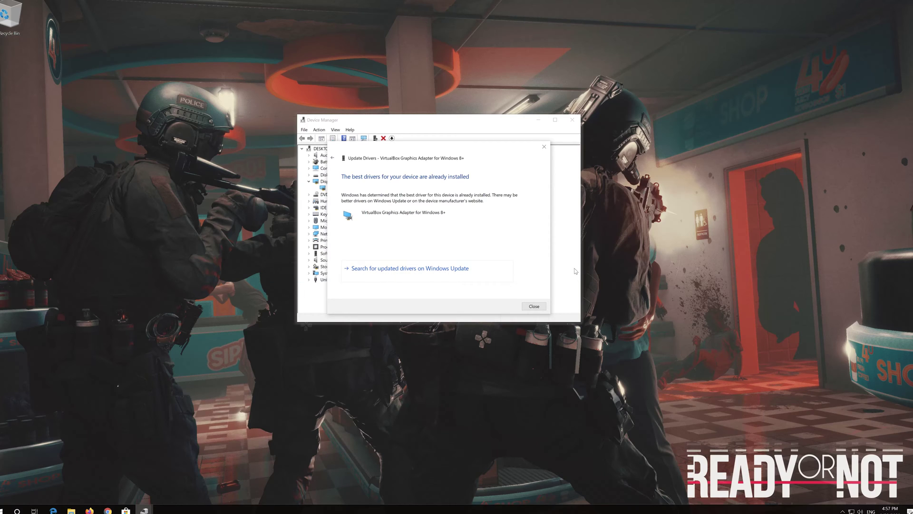
pyautogui.click(400, 269)
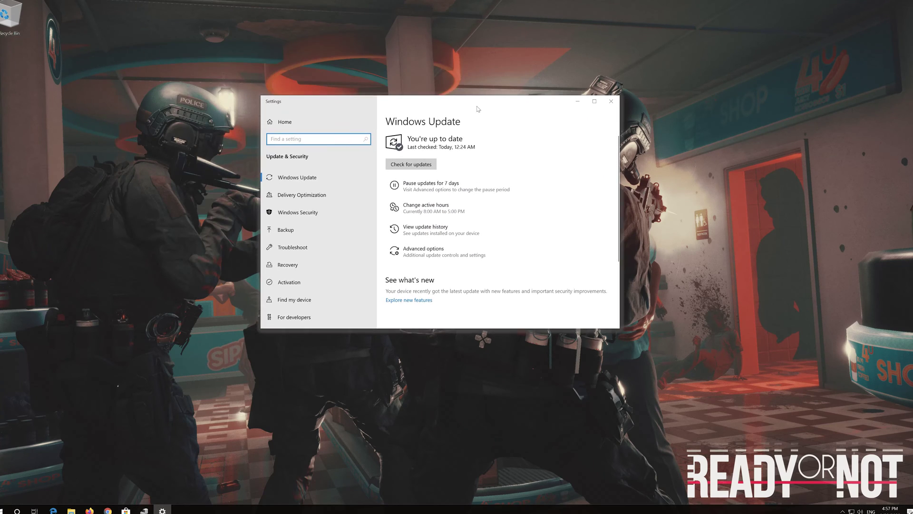
pyautogui.click(419, 164)
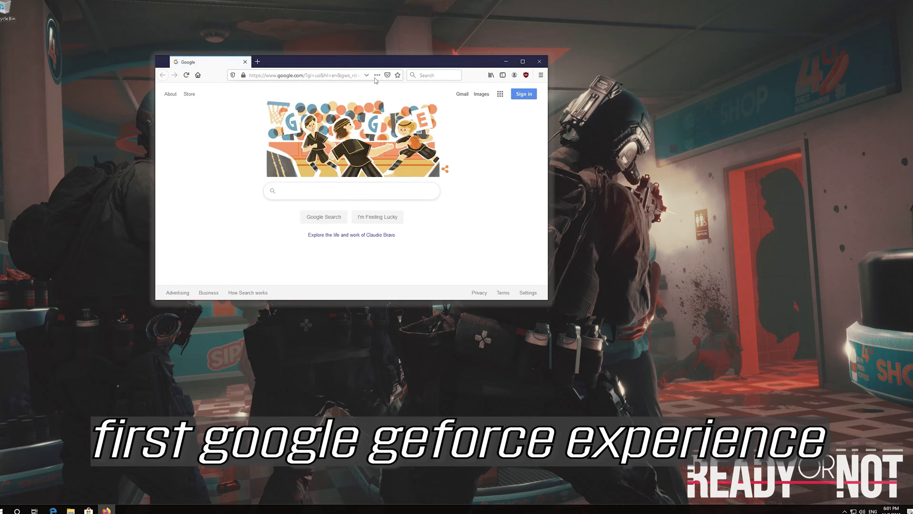
# In Firefox, search Google for "geforce experience" and open Nvidia's GeForce Experience page
pyautogui.moveTo(333, 60); pyautogui.dragTo(399, 121)
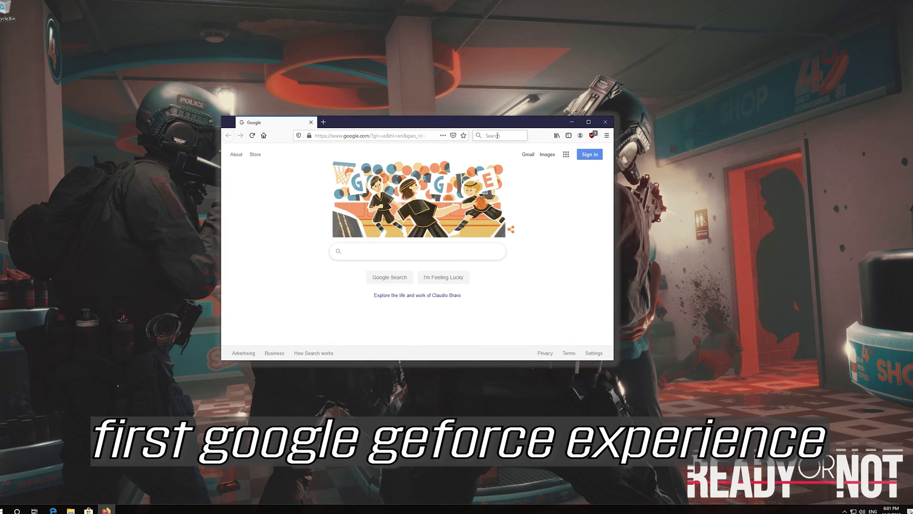
pyautogui.click(385, 256)
pyautogui.write('geforce')
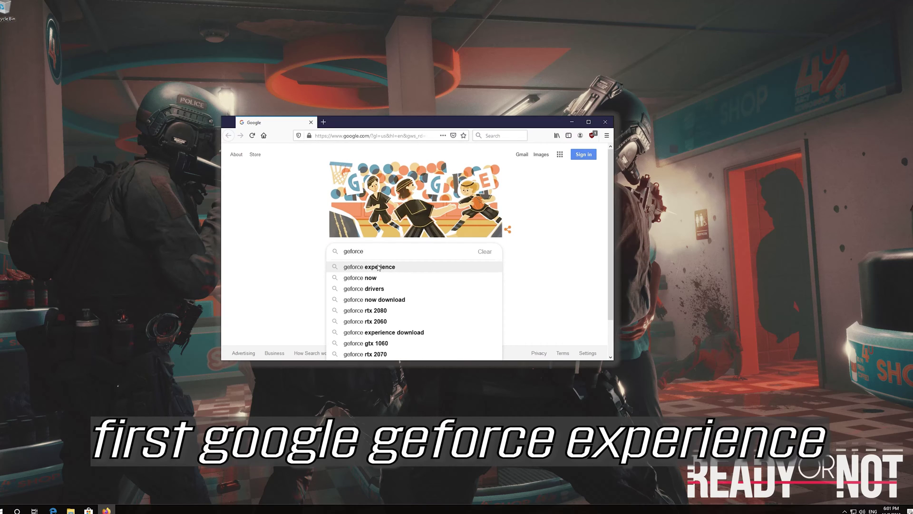
pyautogui.write(' experience')
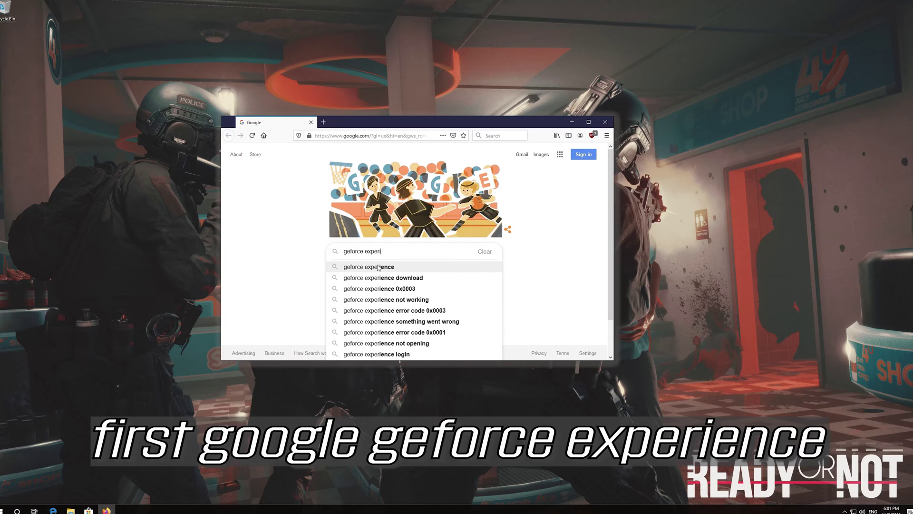
pyautogui.click(379, 267)
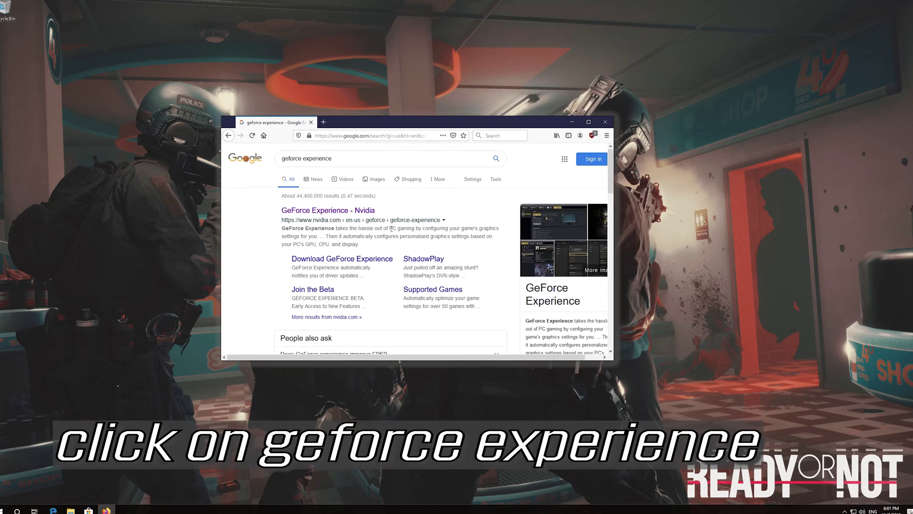
pyautogui.click(341, 211)
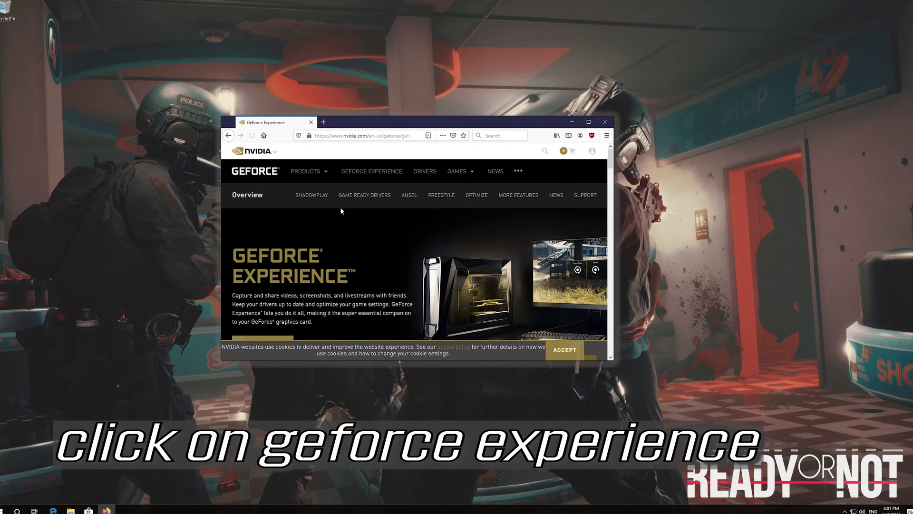
# Download and save GeForce_Experience_v3.20.1.57.exe from the Nvidia page, and check its download progress
pyautogui.scroll(-3, 341, 211)
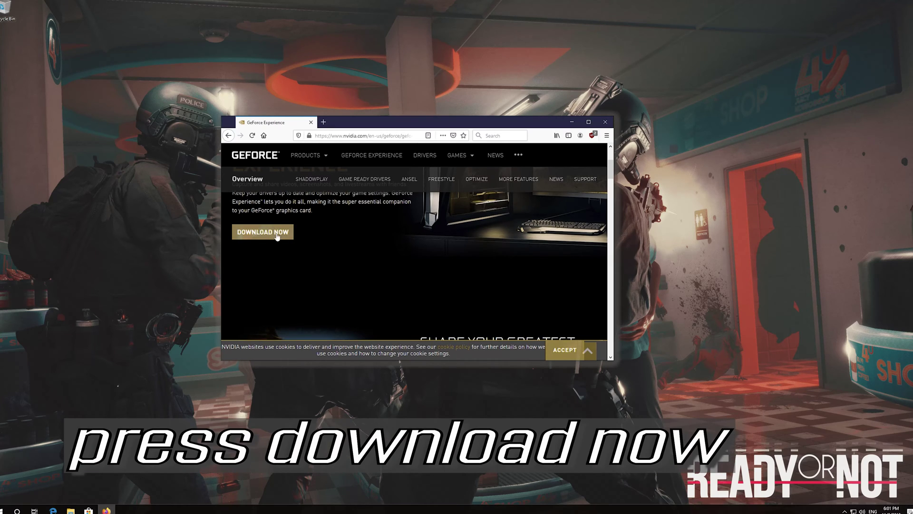
pyautogui.click(260, 240)
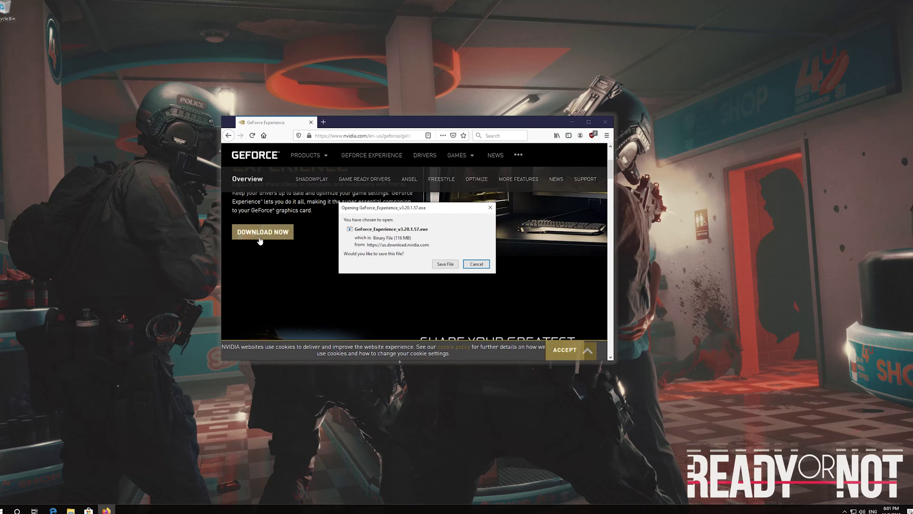
pyautogui.click(439, 267)
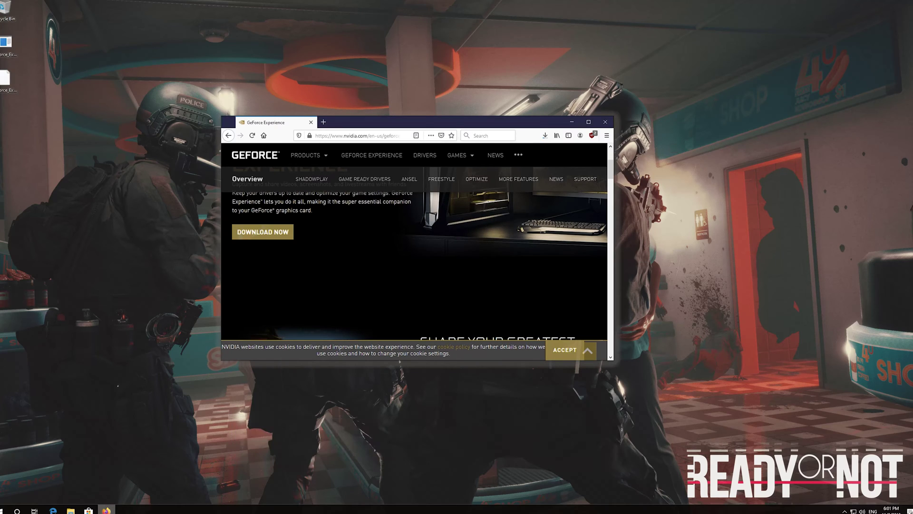
pyautogui.click(544, 136)
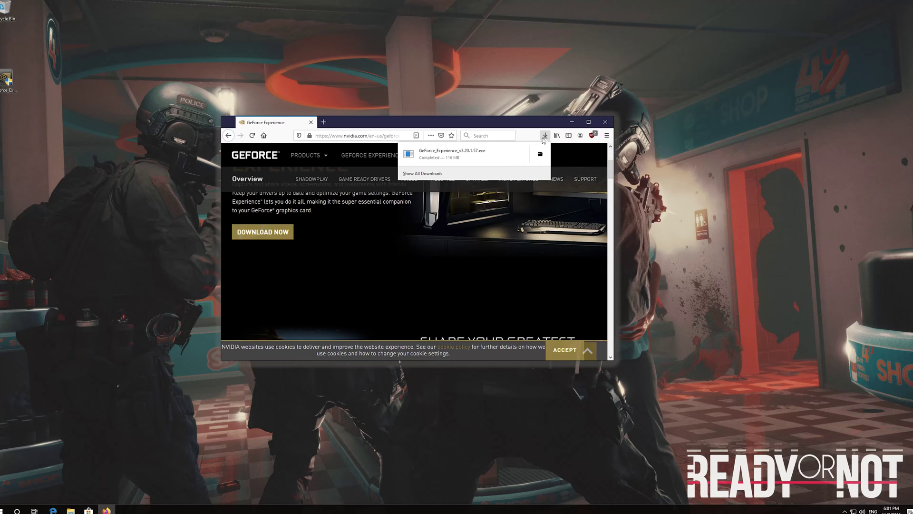
# Close the browser and run the downloaded GeForce Experience installer, allowing it to make changes to the device
pyautogui.click(605, 122)
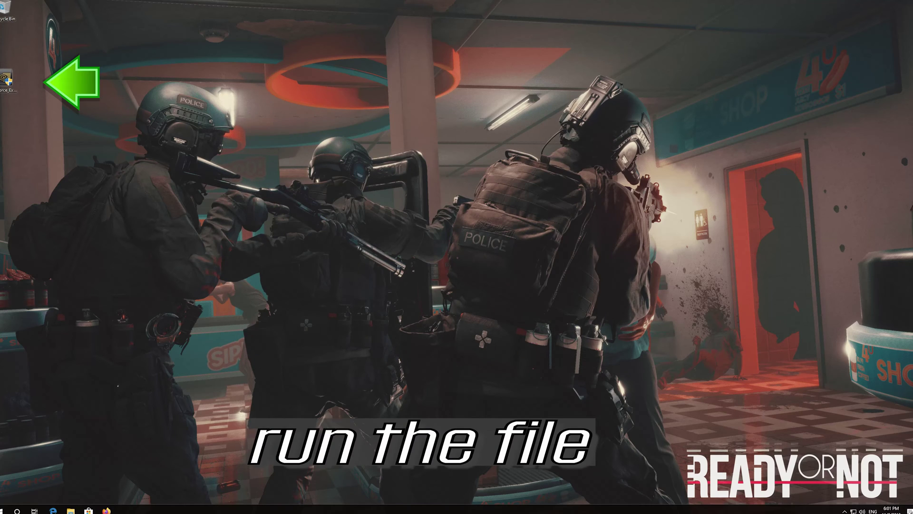
pyautogui.doubleClick(7, 85)
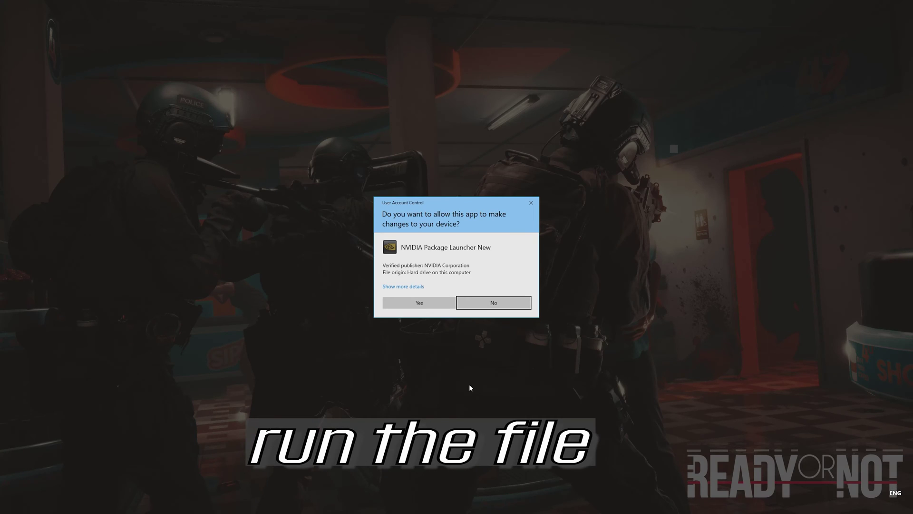
pyautogui.click(420, 302)
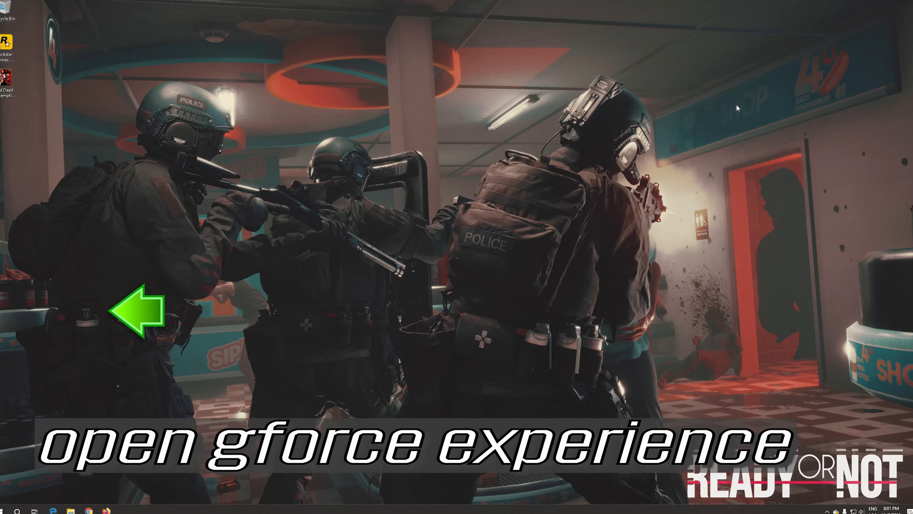
# Find "gforce experience" among the installed apps and launch GeForce Experience
pyautogui.press('super')
pyautogui.write('gforce')
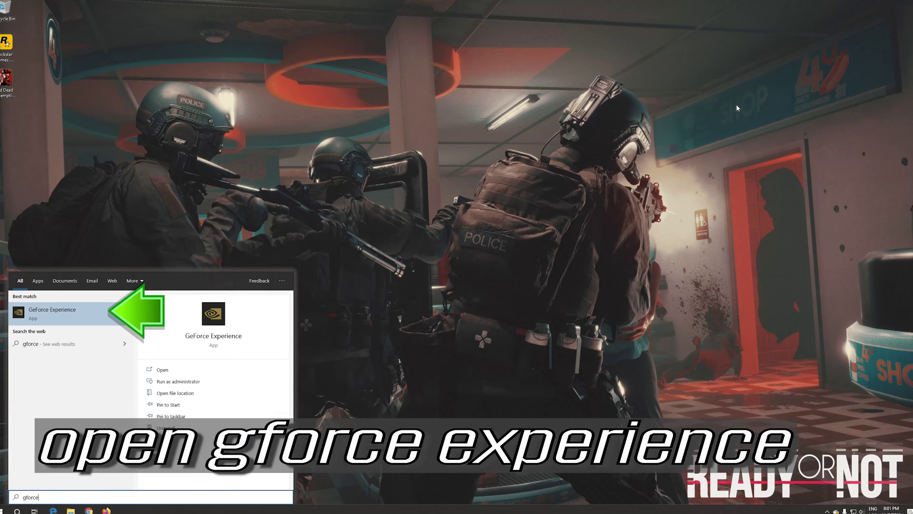
pyautogui.write(' experience')
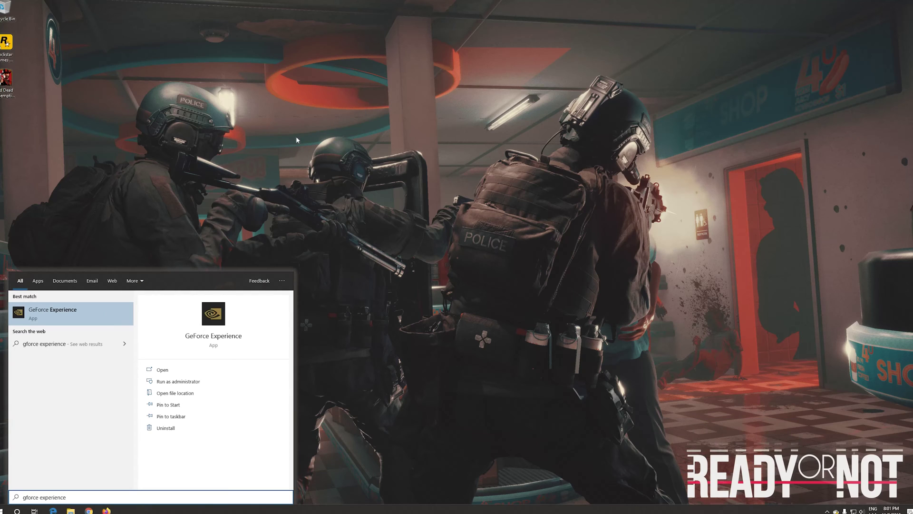
pyautogui.click(63, 315)
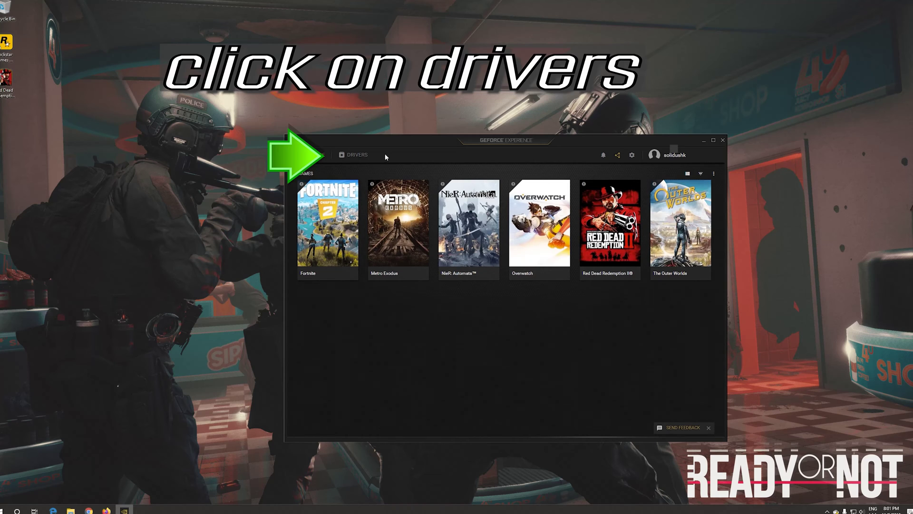
# Install GeForce Game Ready Driver 441.12 as a custom installation with the default components, allowing the NVIDIA installer to make changes
pyautogui.click(360, 160)
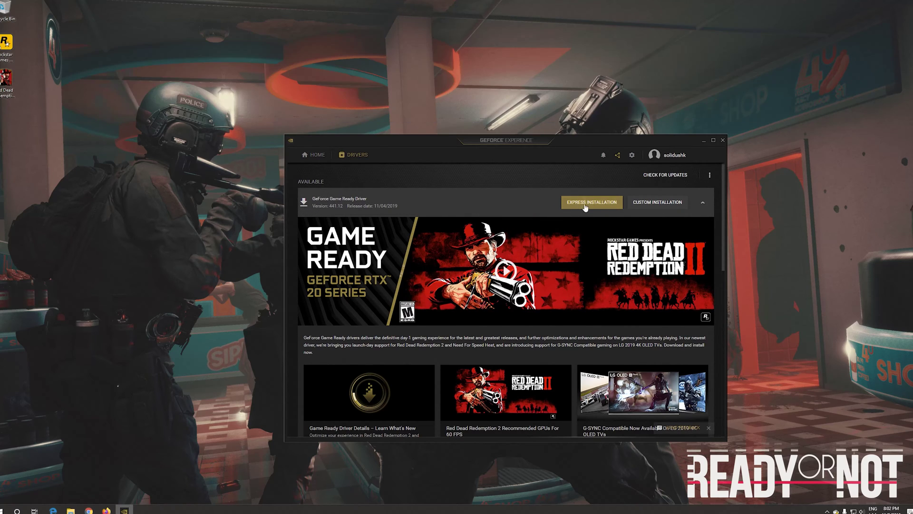
pyautogui.click(668, 203)
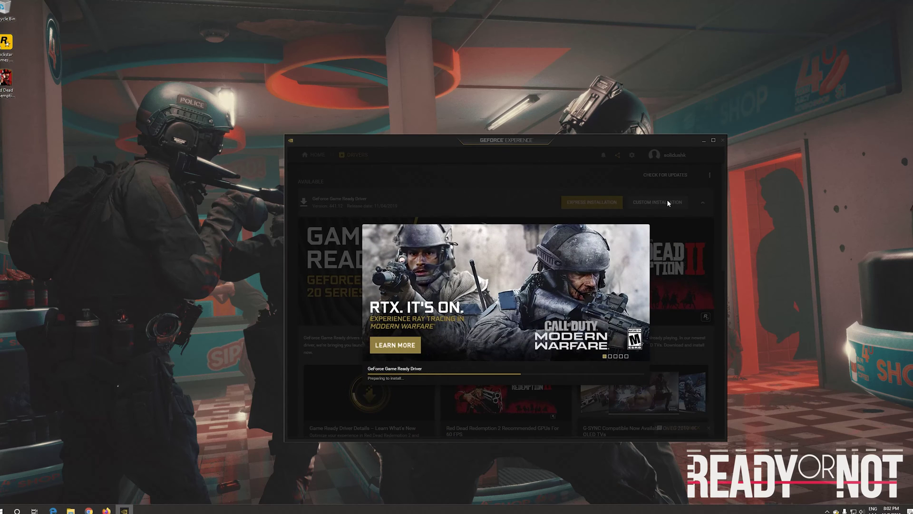
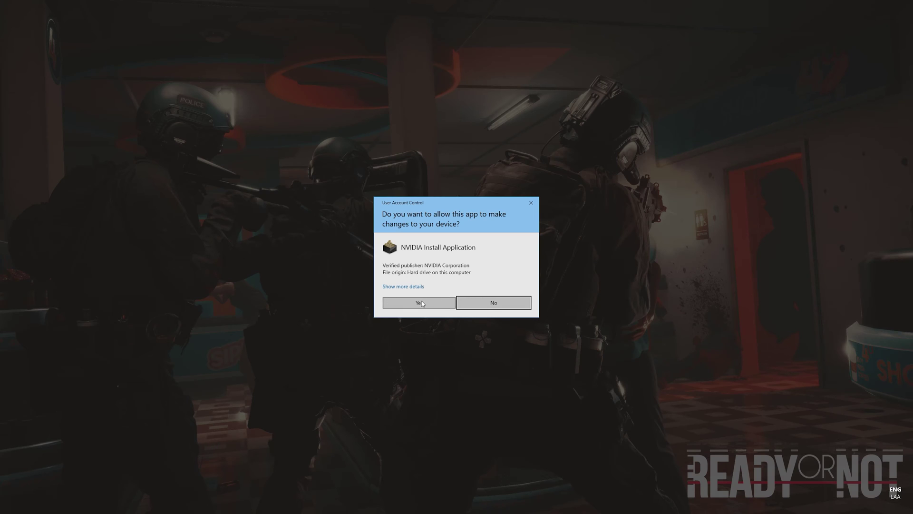
pyautogui.click(418, 303)
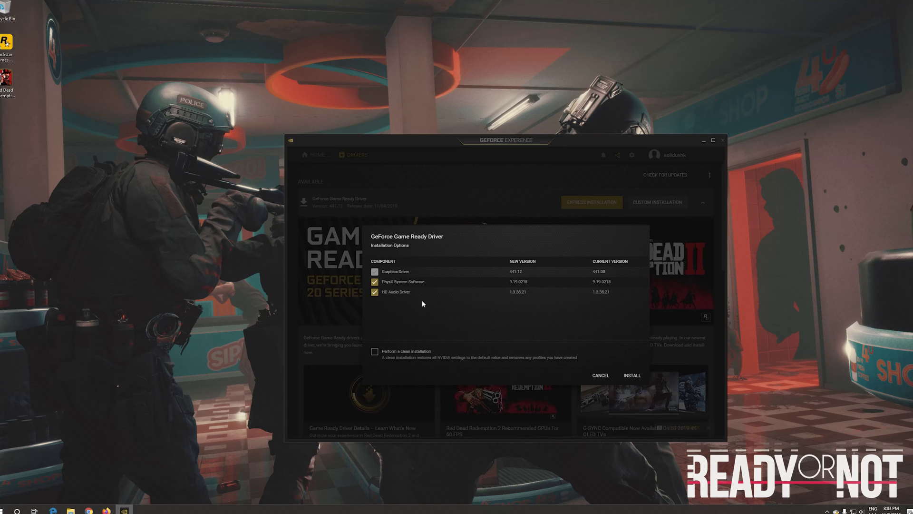
pyautogui.click(629, 378)
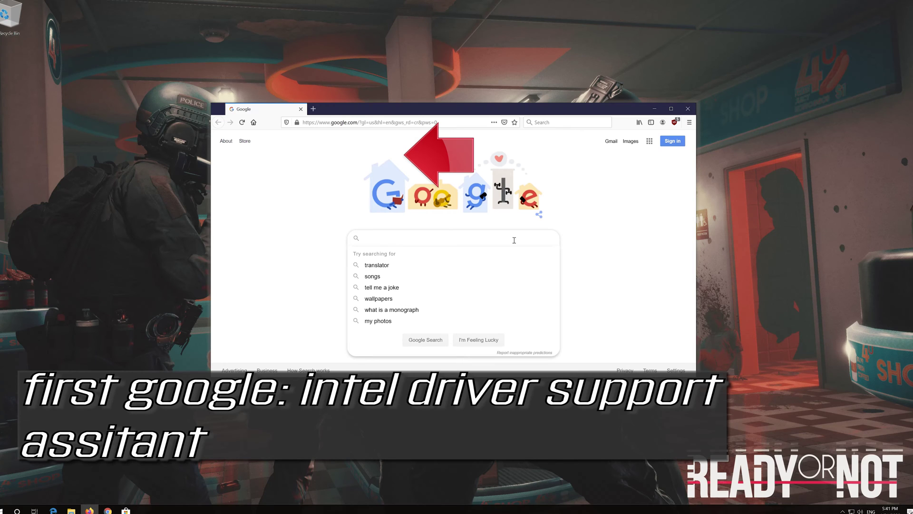
# In Firefox, search Google for "intel driver support assistant" and save Intel-Driver-and-Support-Assistant-Installer.exe from Intel's support page
pyautogui.write('intel driver support assistant')
pyautogui.press('Return')
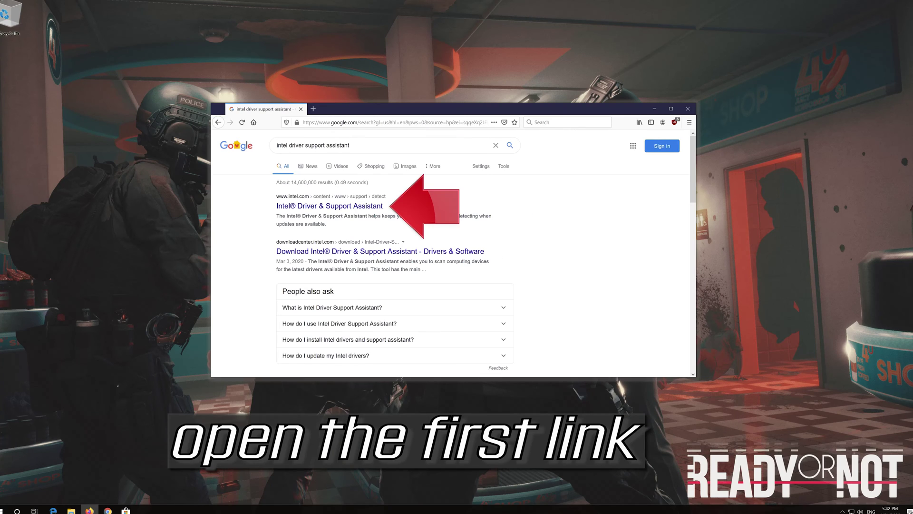
pyautogui.click(335, 209)
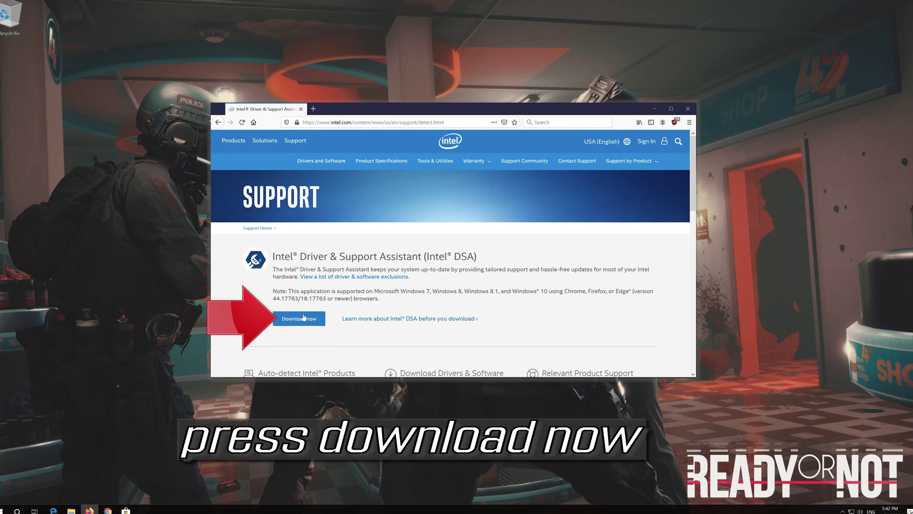
pyautogui.click(286, 324)
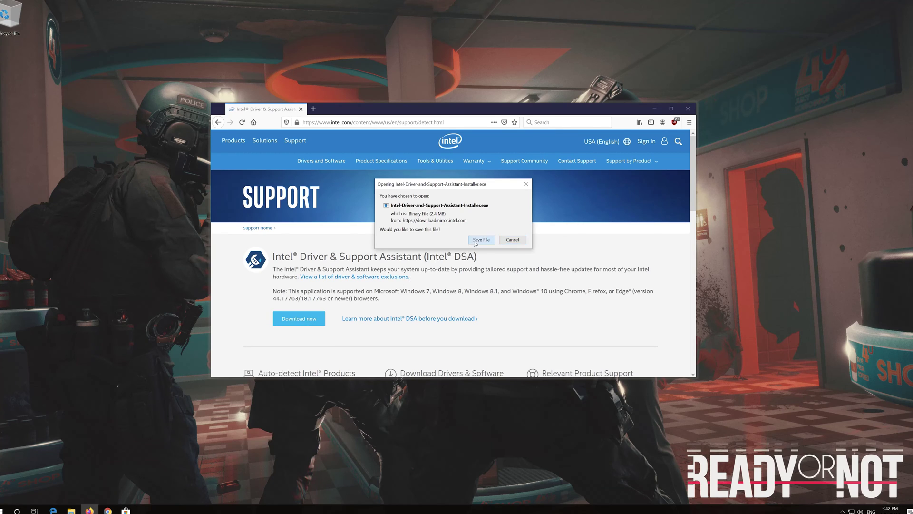
pyautogui.click(481, 240)
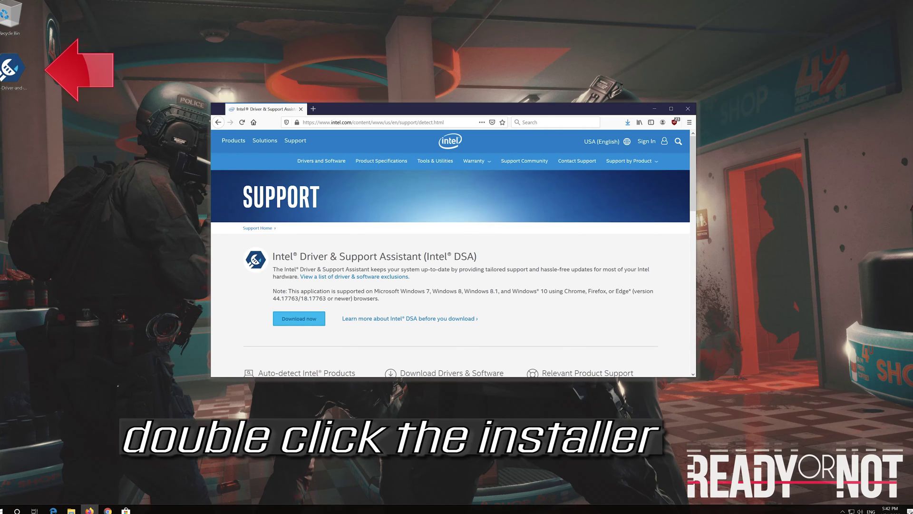
# Run the downloaded Intel Driver & Support Assistant installer from the desktop, accept the license terms and install it
pyautogui.doubleClick(10, 75)
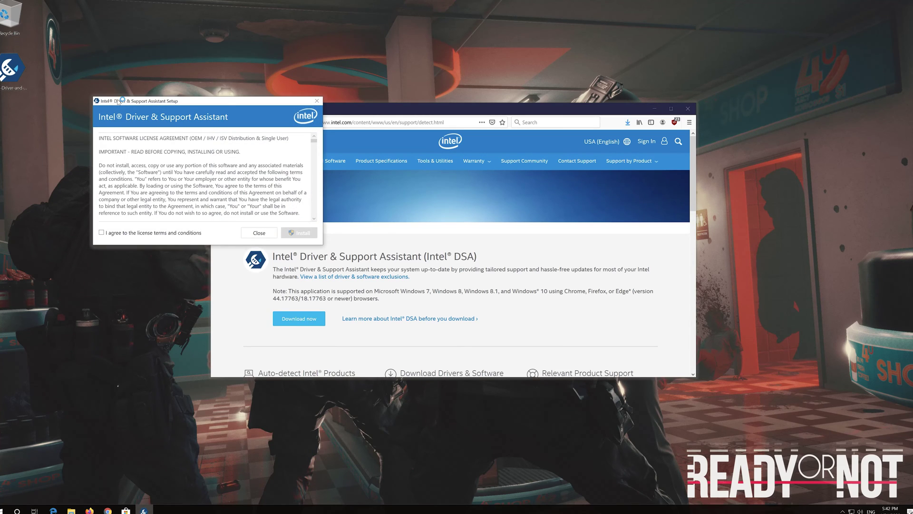
pyautogui.moveTo(119, 100); pyautogui.dragTo(358, 146)
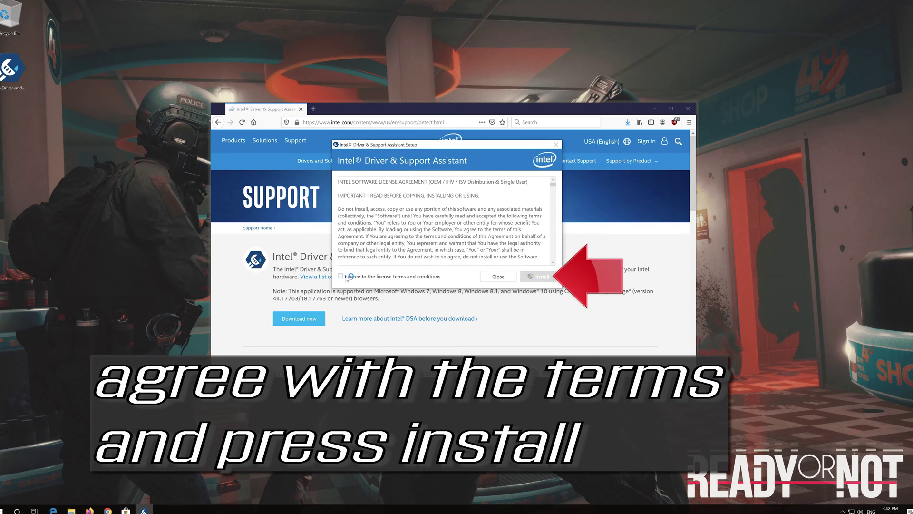
pyautogui.click(341, 276)
pyautogui.click(535, 278)
pyautogui.click(534, 281)
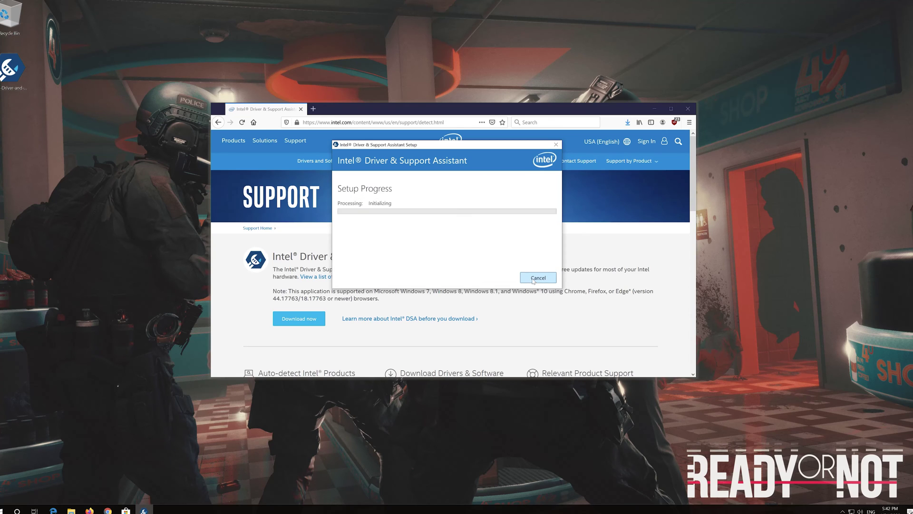
pyautogui.click(413, 305)
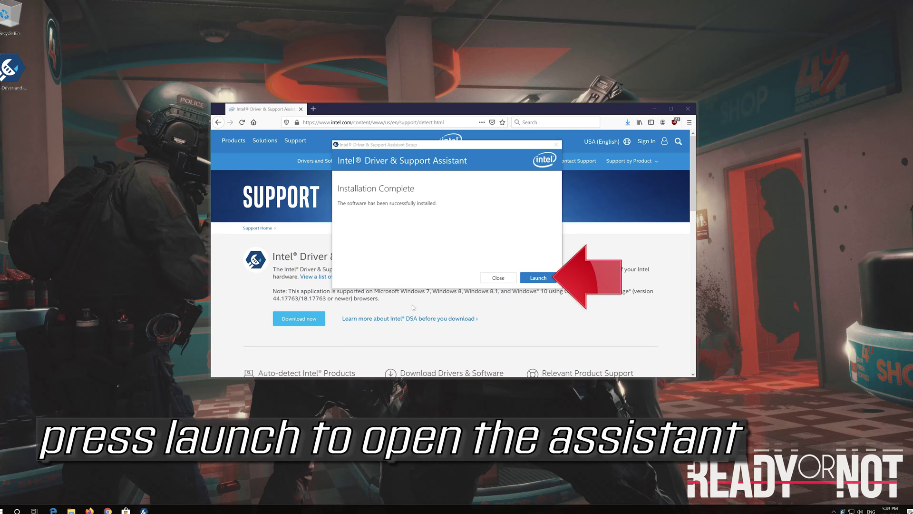
# Launch the Intel Driver & Support Assistant from the finished setup and look through its system scan page
pyautogui.click(531, 280)
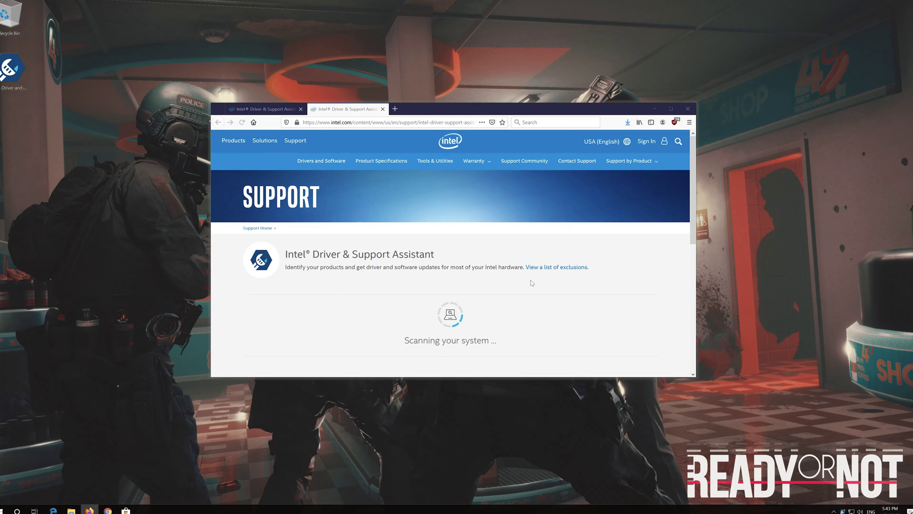
pyautogui.scroll(-6, 474, 289)
pyautogui.scroll(-1, 475, 290)
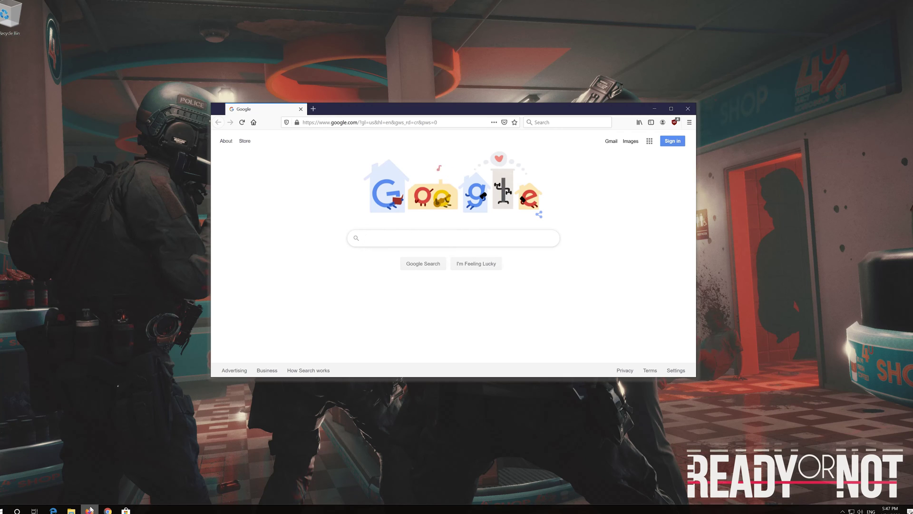
# Search Google for "amd gpu drivers download" and open AMD's Drivers and Support page from the first result
pyautogui.write('amd gpu ')
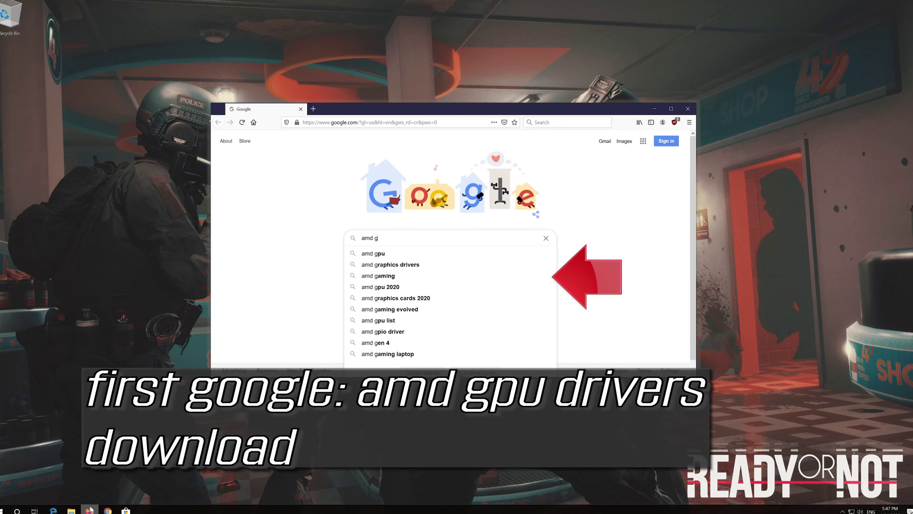
pyautogui.write('dr')
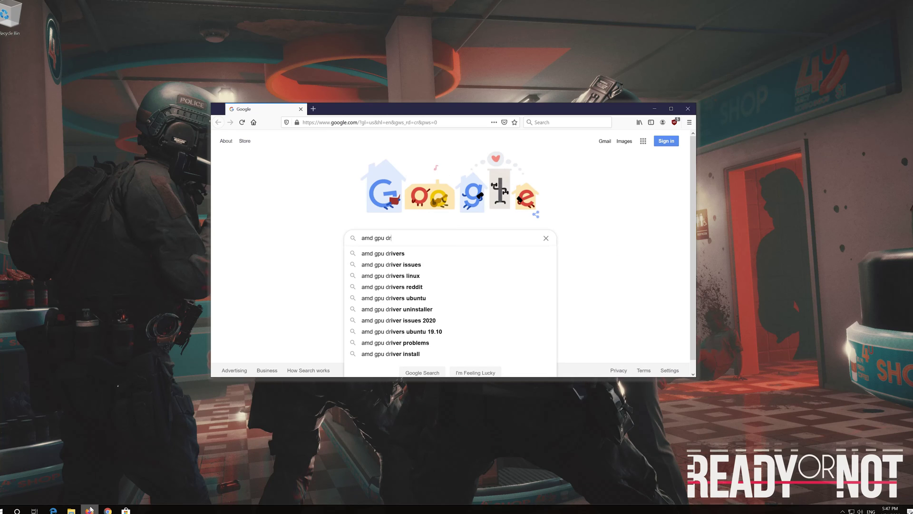
pyautogui.write('ivers download')
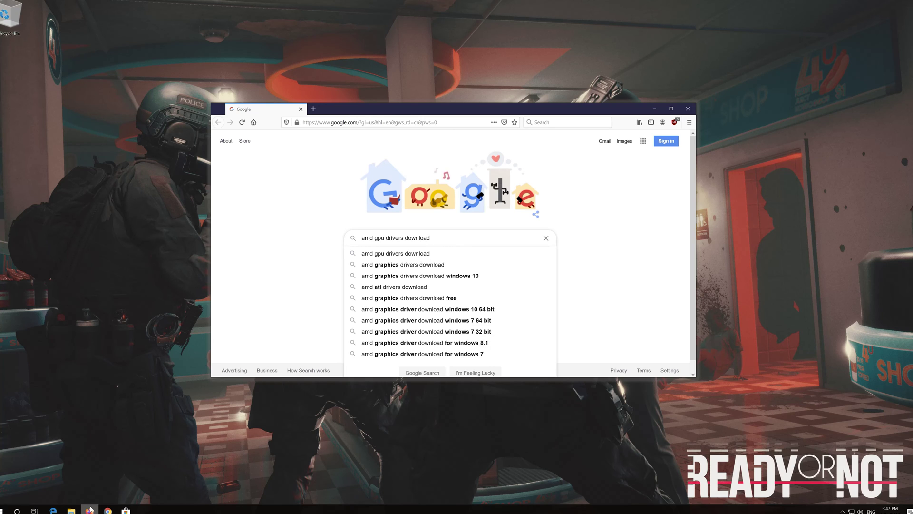
pyautogui.press('Return')
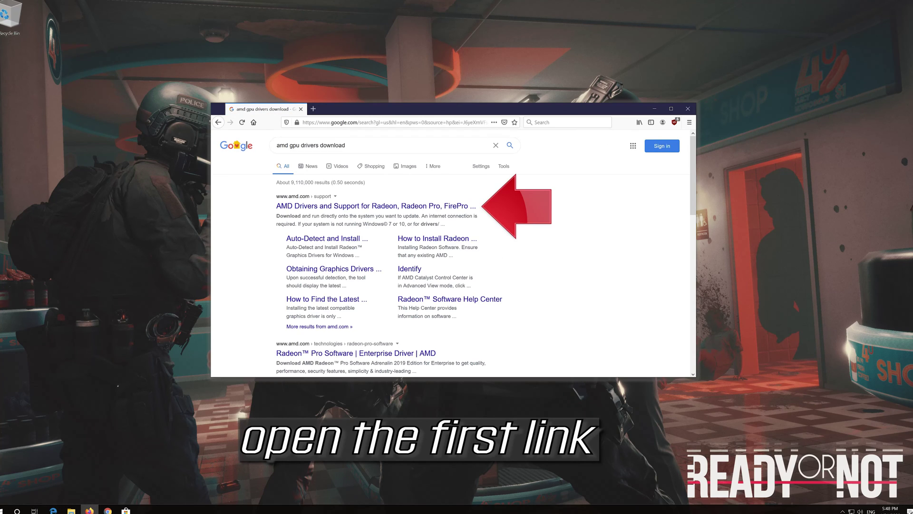
pyautogui.click(372, 207)
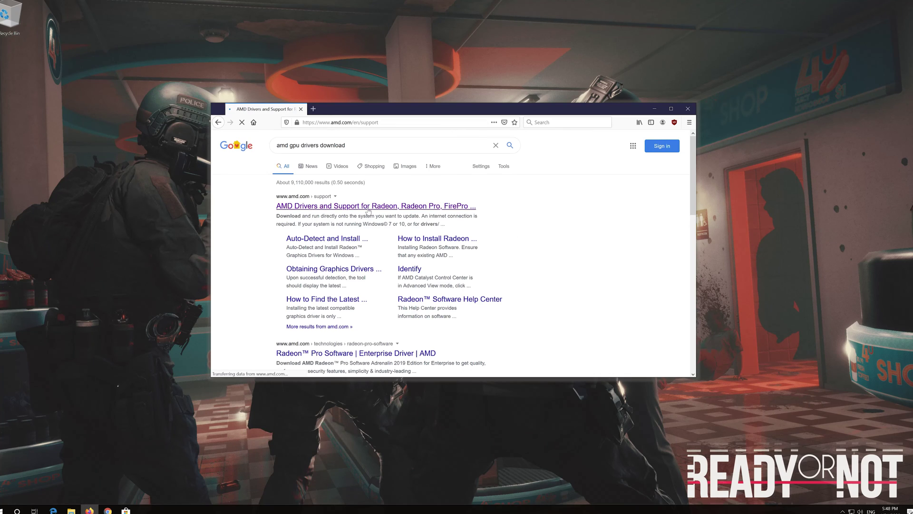
# Download the auto-detect tool for Radeon graphics drivers and save the radeon-software-adrenalin-2020-20.2.2-minimalsetup-200304_web.exe file
pyautogui.scroll(-3, 369, 210)
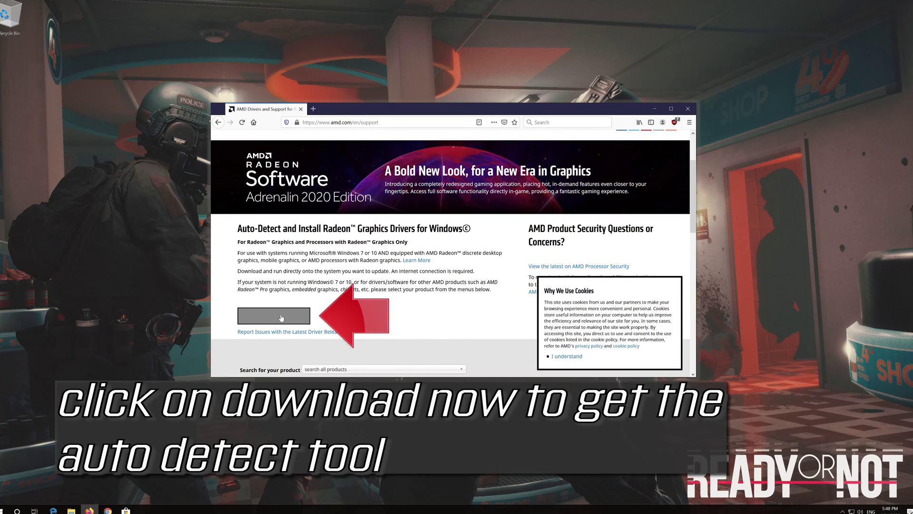
pyautogui.click(273, 316)
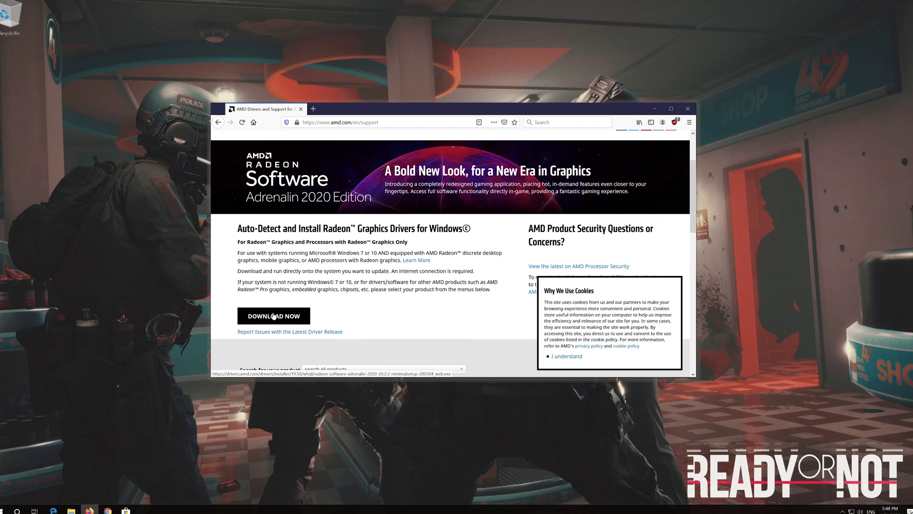
pyautogui.click(274, 316)
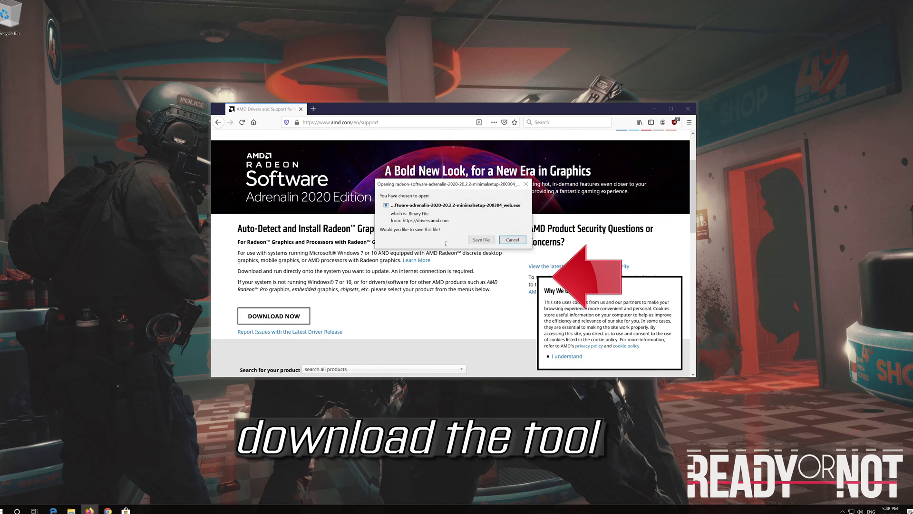
pyautogui.click(481, 240)
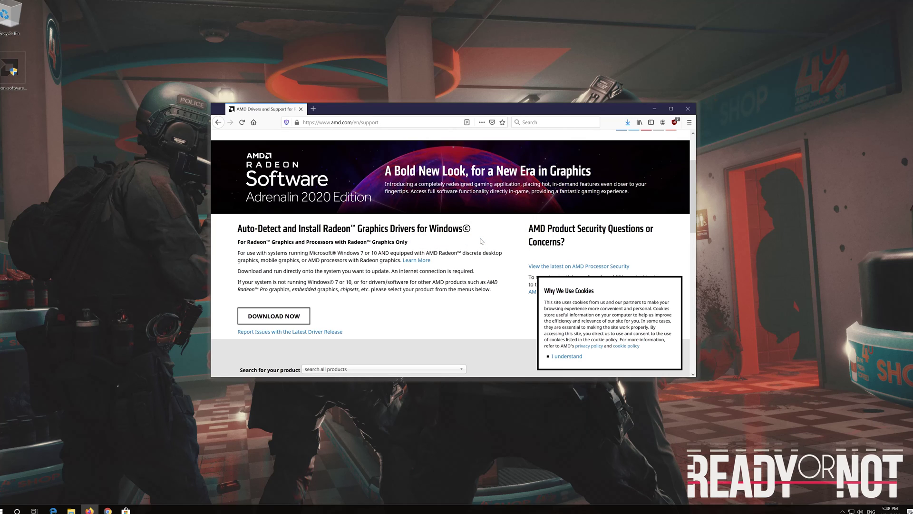
# Close the browser and run the downloaded Radeon Software installer, allowing device changes and installing to the default destination folder
pyautogui.click(687, 109)
pyautogui.doubleClick(10, 71)
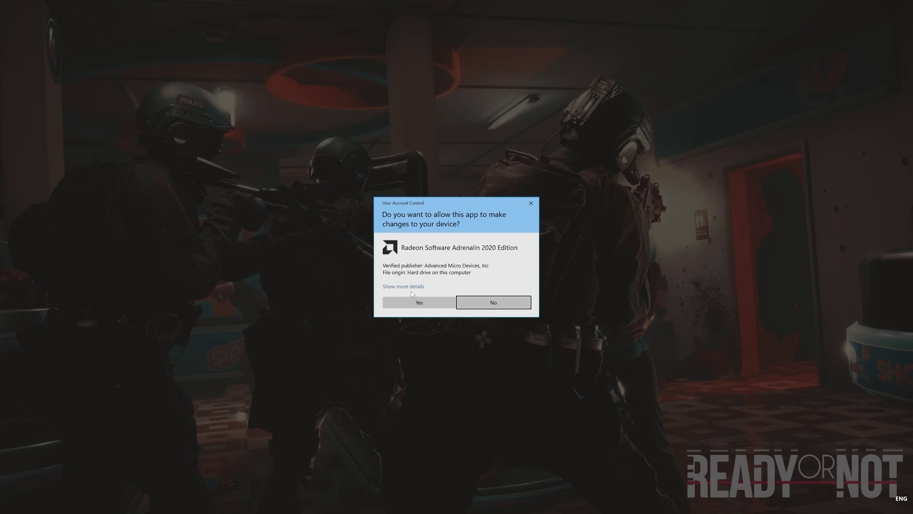
pyautogui.click(401, 302)
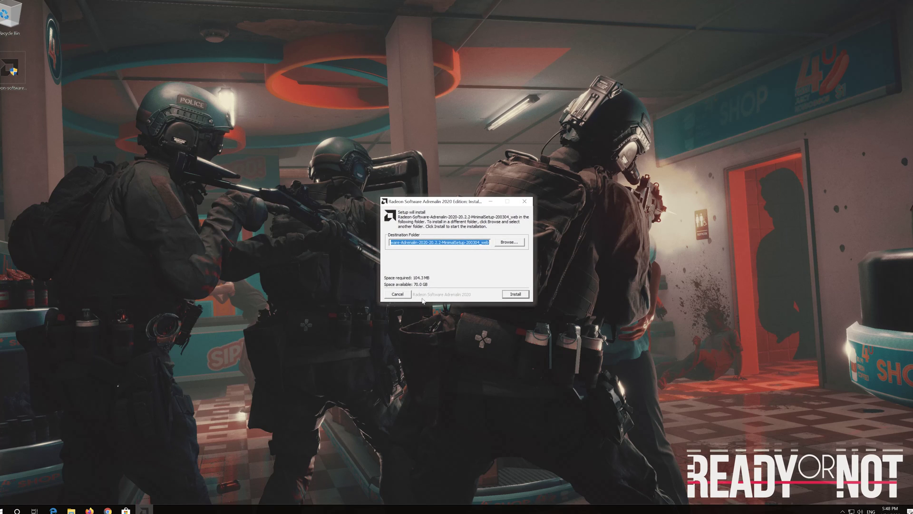
pyautogui.click(515, 294)
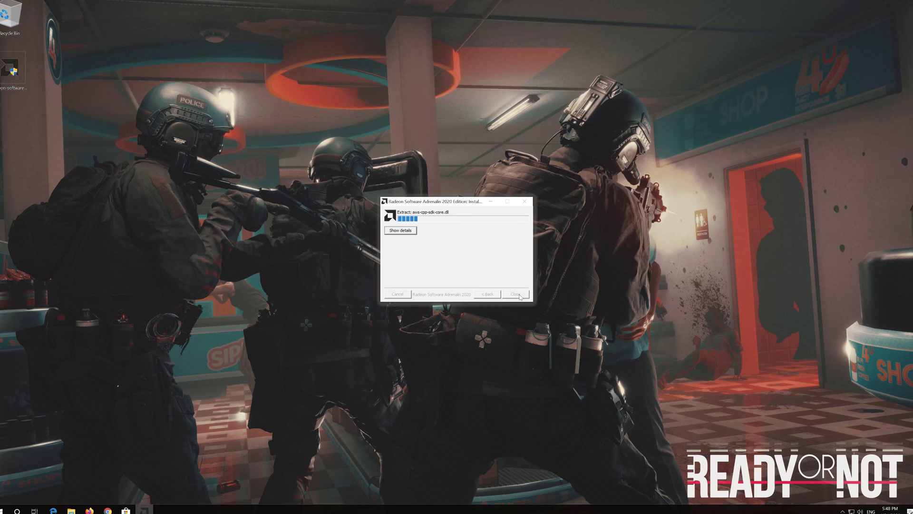